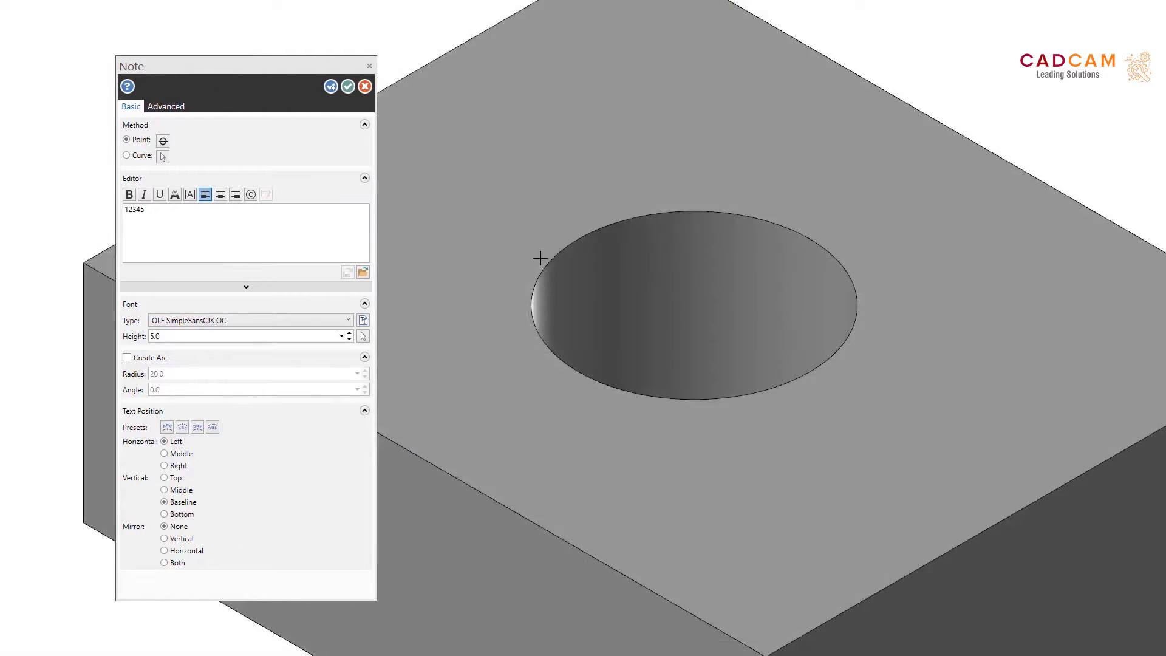
Step: Snap the note 12345 to the arc centre of the block's hole
left_click(547, 263)
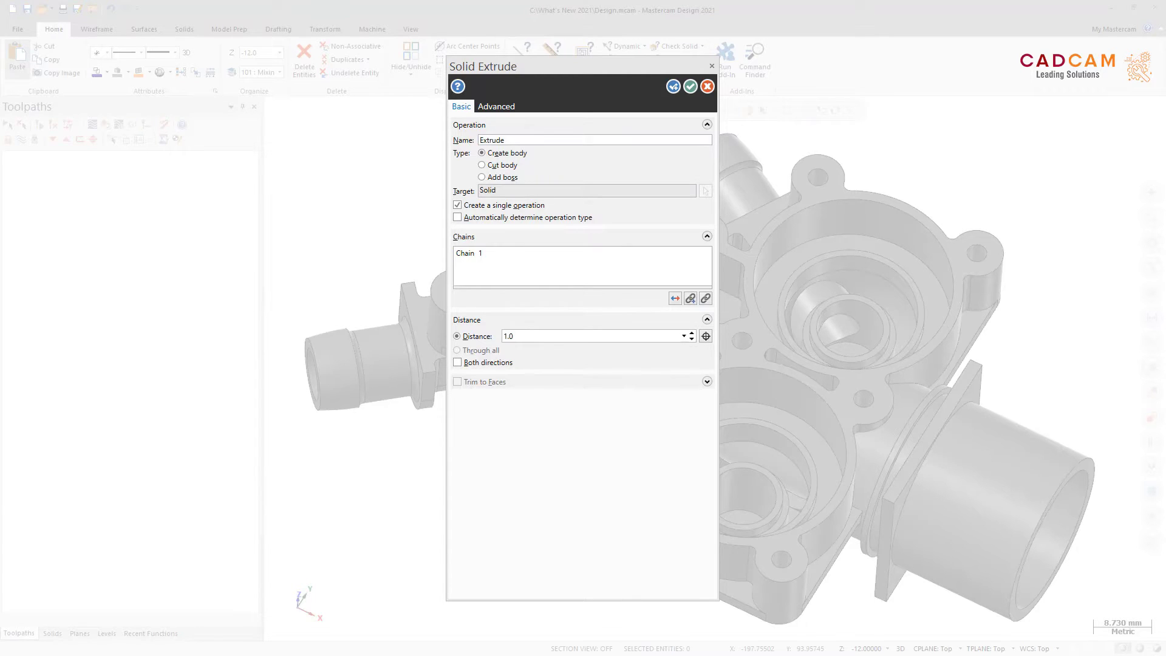
Step: Show the Advanced Draft and Thin Wall options of the Solid Extrude
left_click(496, 105)
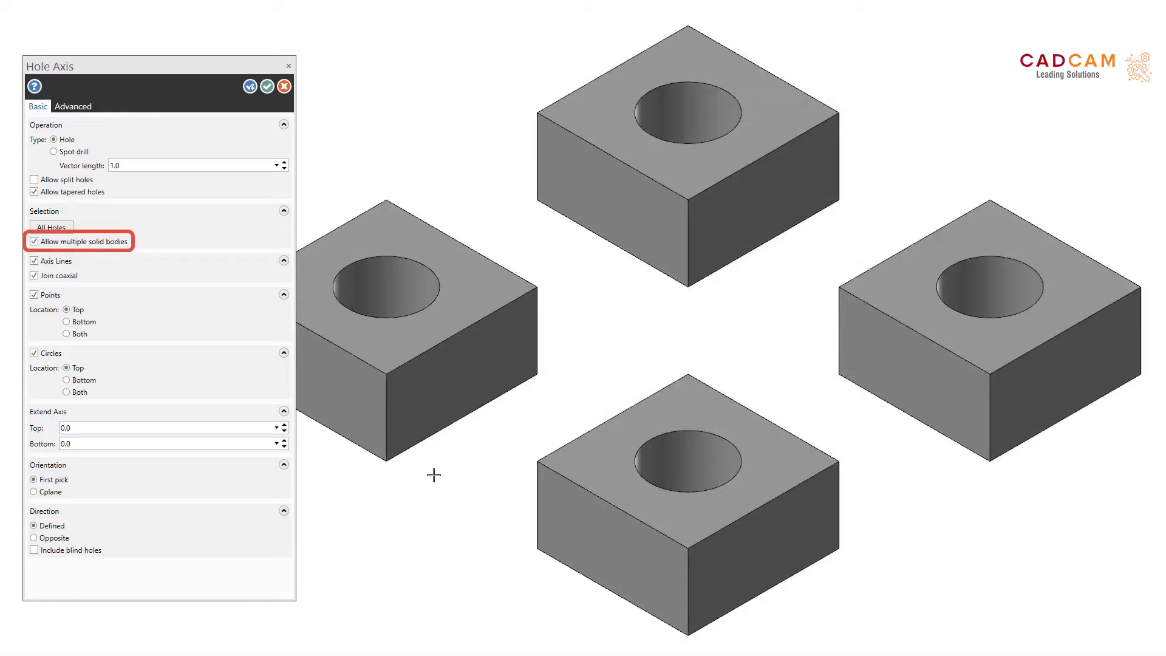
Step: Ctrl-select one hole to pick the matching holes on all four blocks for Hole Axis
left_click(411, 294, "ctrl")
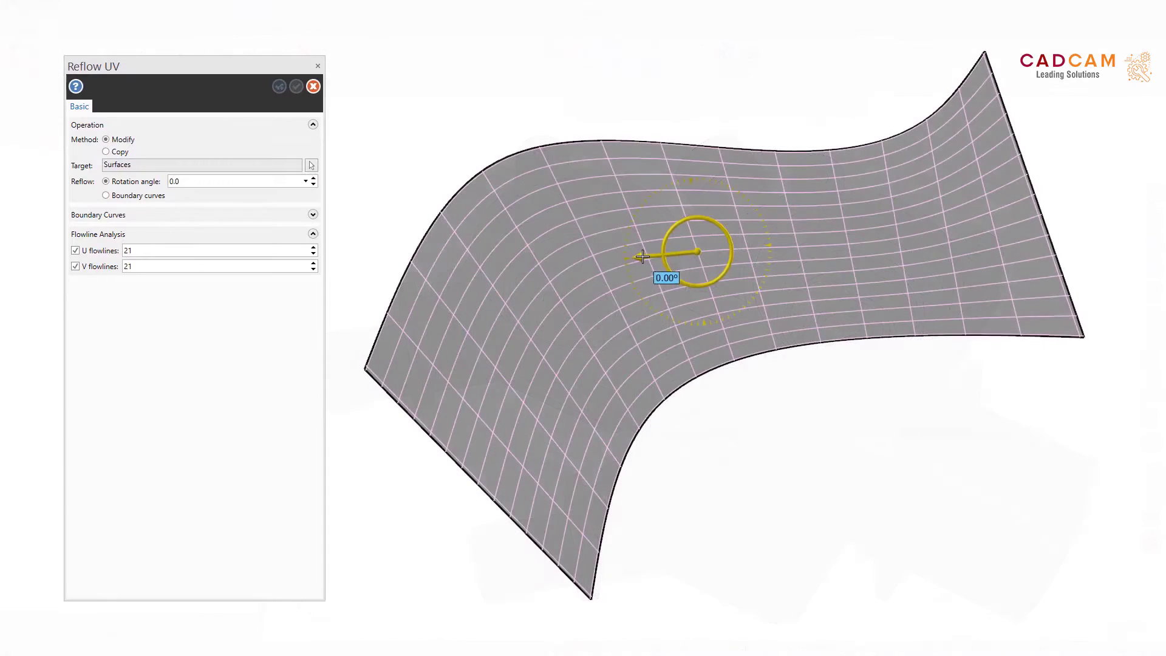
Step: Rotate the flowlines to 15 degrees, then reflow them between the left and right boundary curves
mouse_move(641, 257)
left_mouse_down()
mouse_move(618, 304)
mouse_move(560, 267)
left_mouse_up()
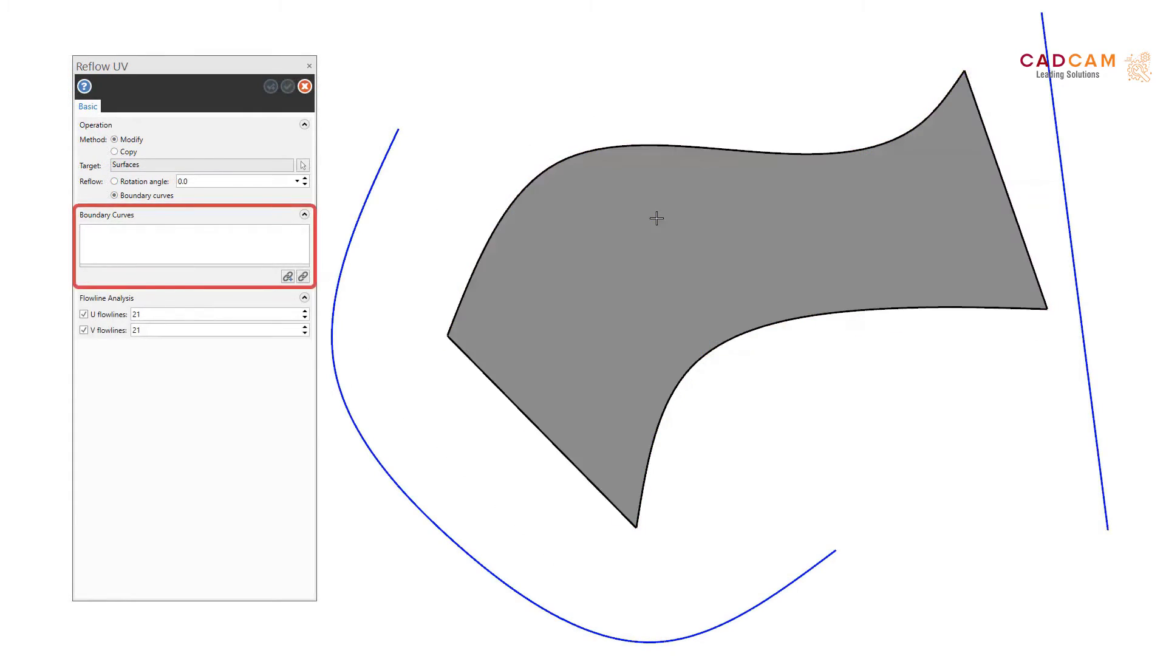
left_click(400, 139)
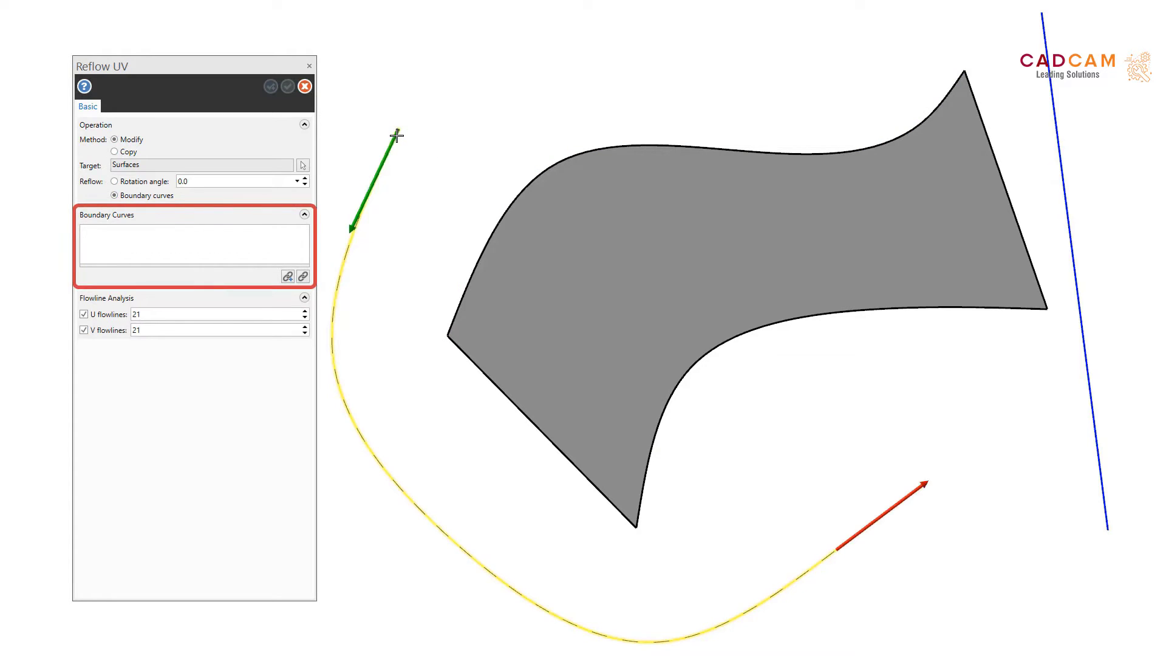
left_click(1042, 34)
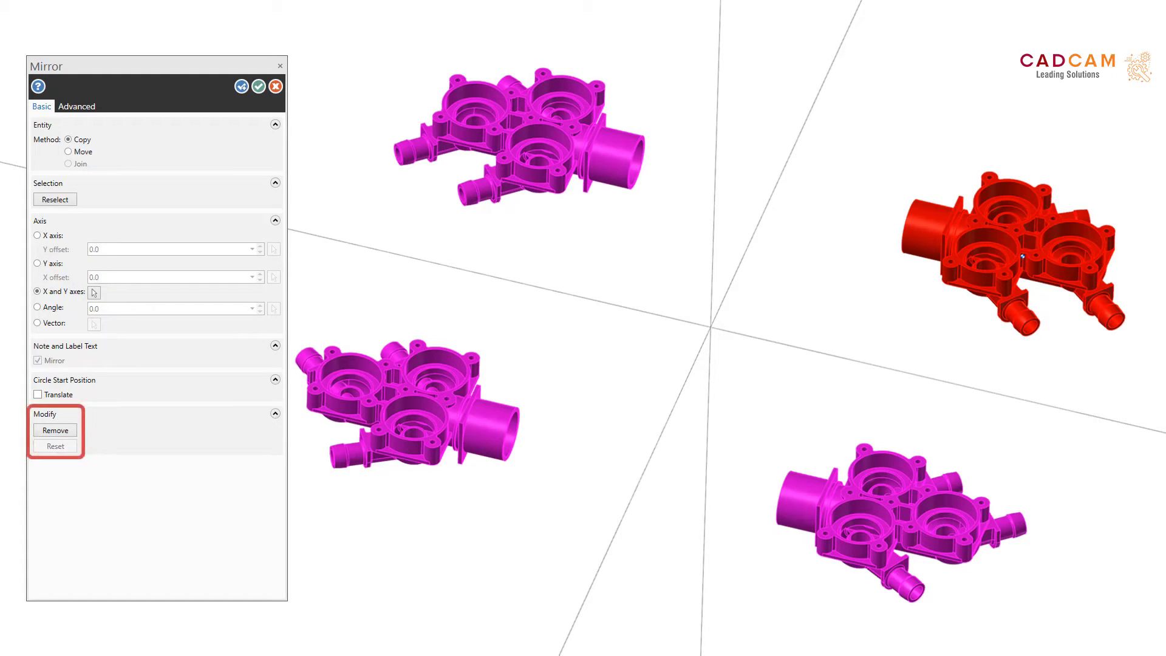
Step: Remove the lower mirrored copy of the valve body from the mirror result
left_click(1020, 256)
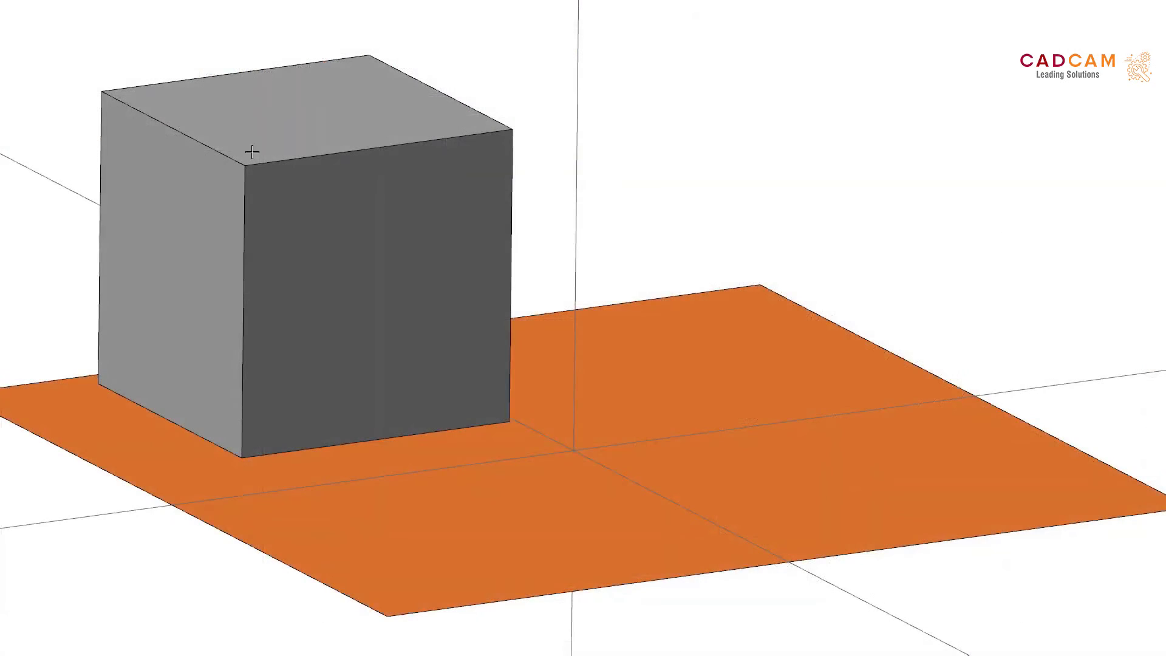
Step: Start a Line Endpoints chain on the cube's top edge, cancelling the first attempt
left_click(369, 149)
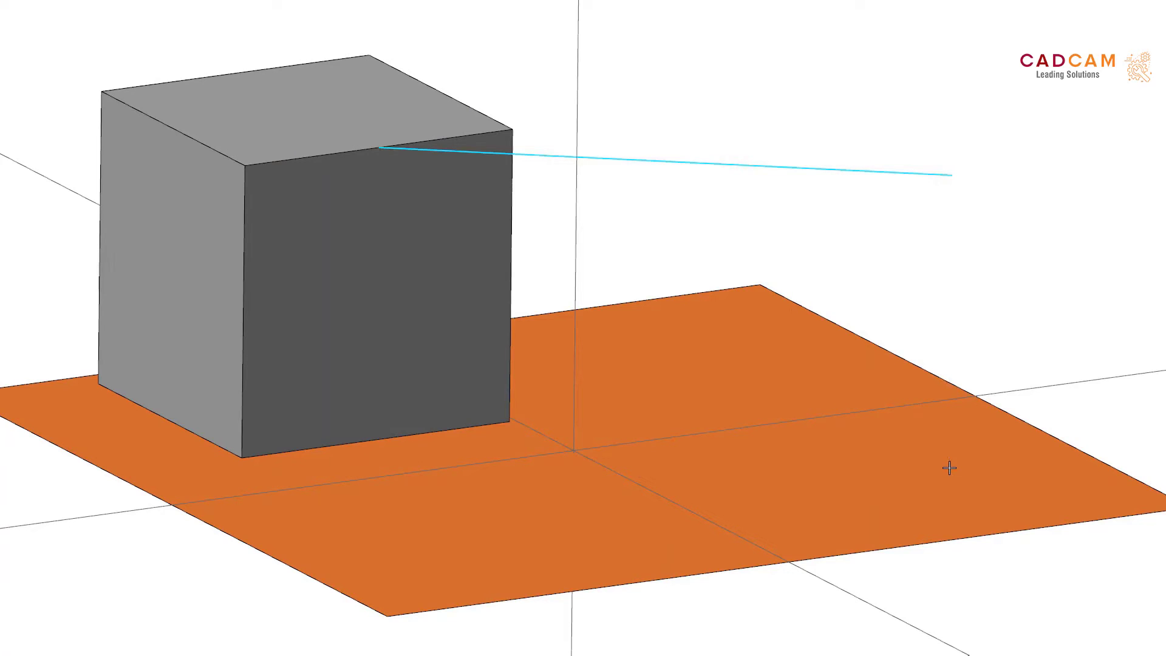
key("Escape")
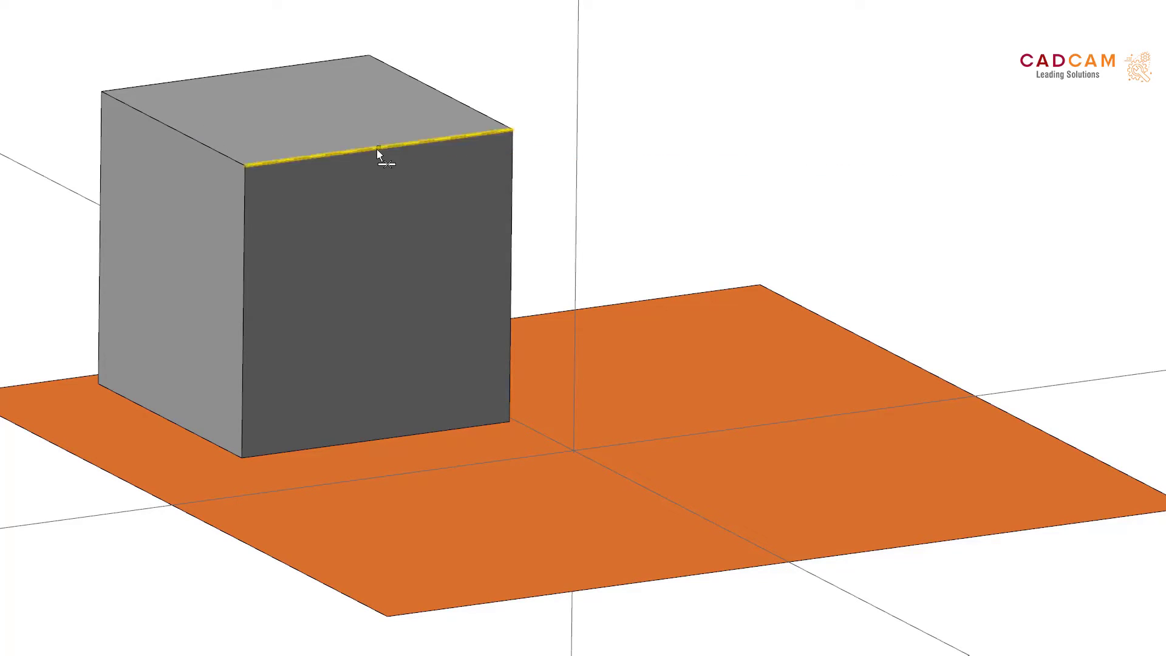
left_click(377, 149)
left_click(402, 84)
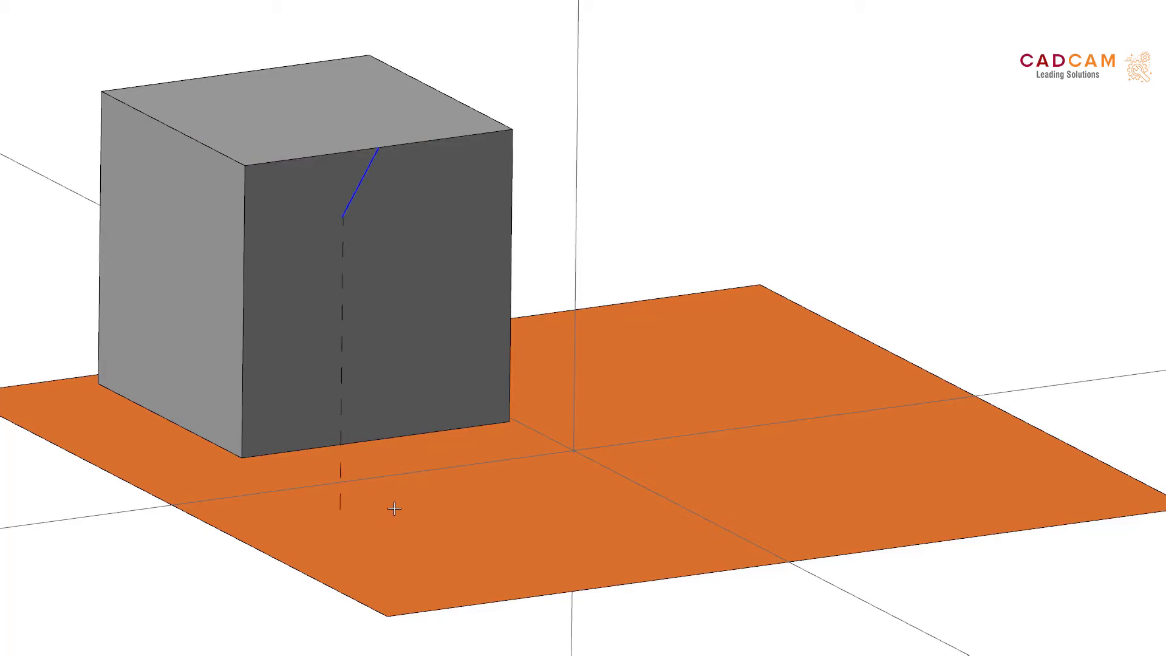
Step: Continue the line chain across the cube's front face and out into open space
left_click(483, 509)
left_click(607, 461)
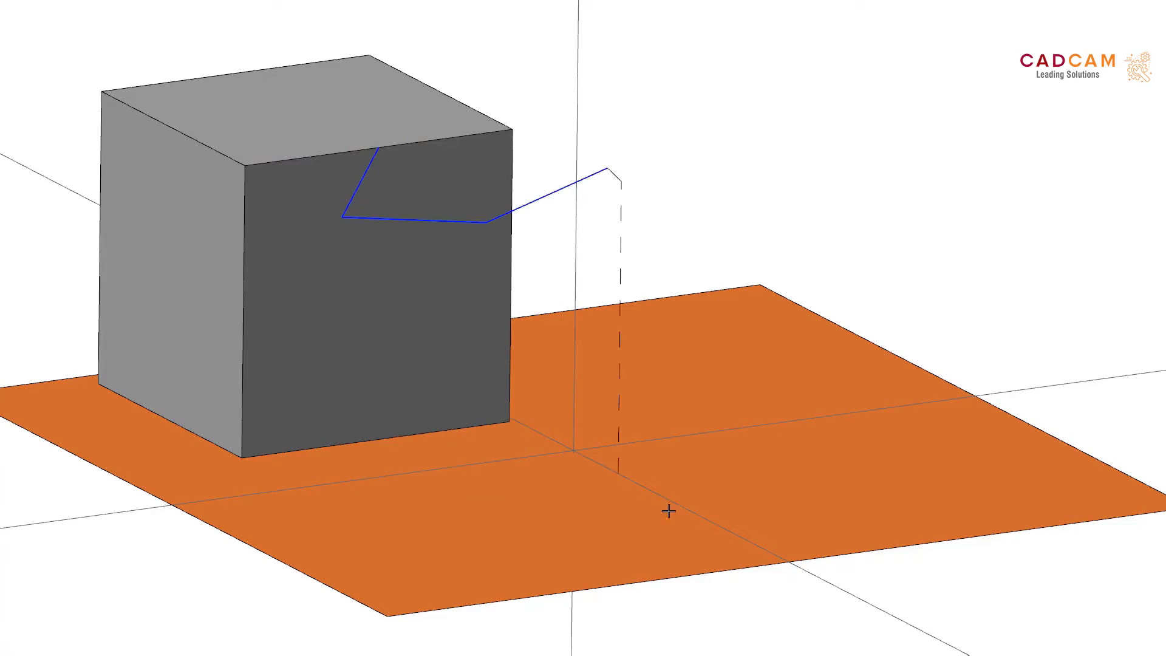
left_click(715, 525)
left_click(830, 470)
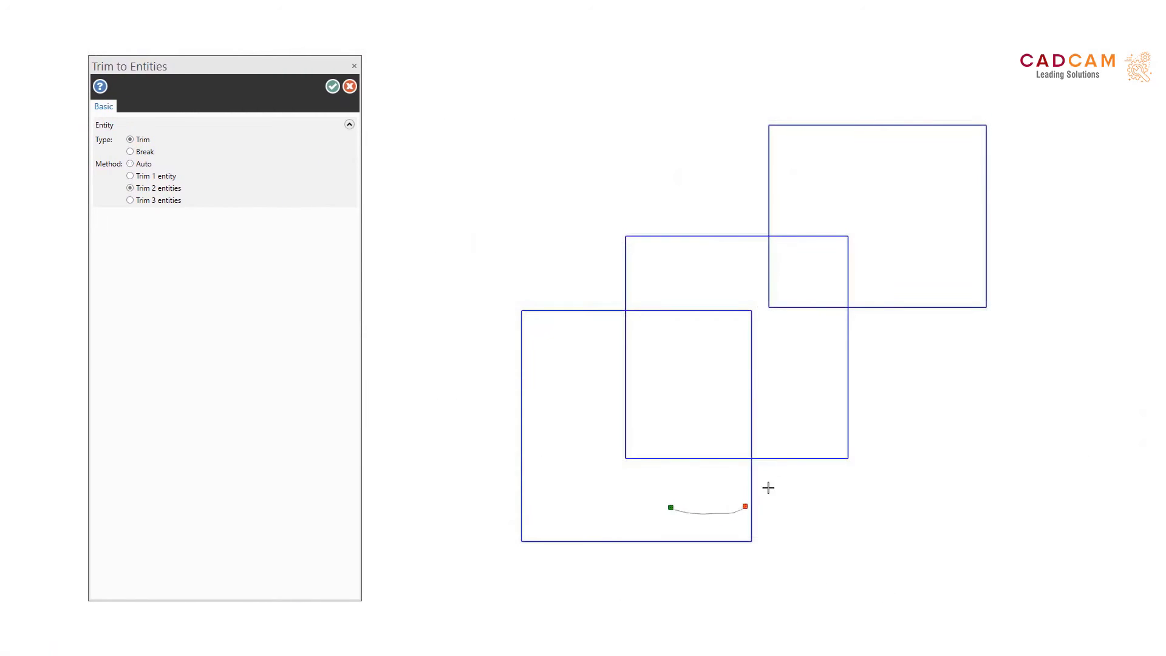
Step: Trim the three overlapping squares' edges and inner corners into one stepped outline
left_click(796, 448)
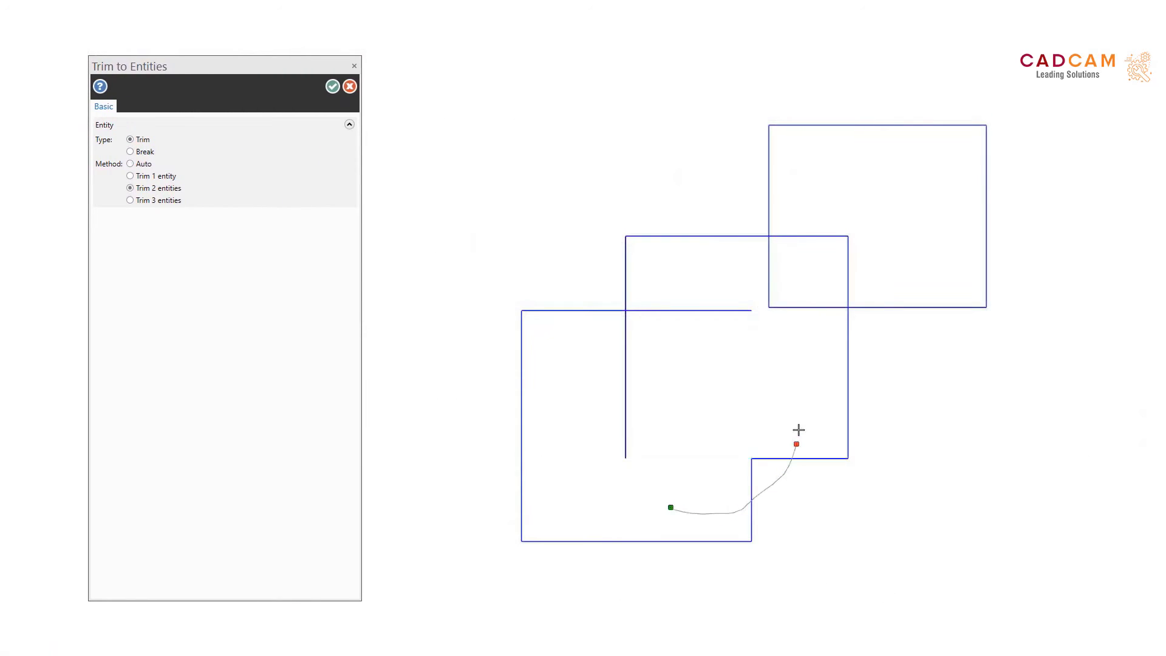
left_click(848, 358)
left_click(914, 293)
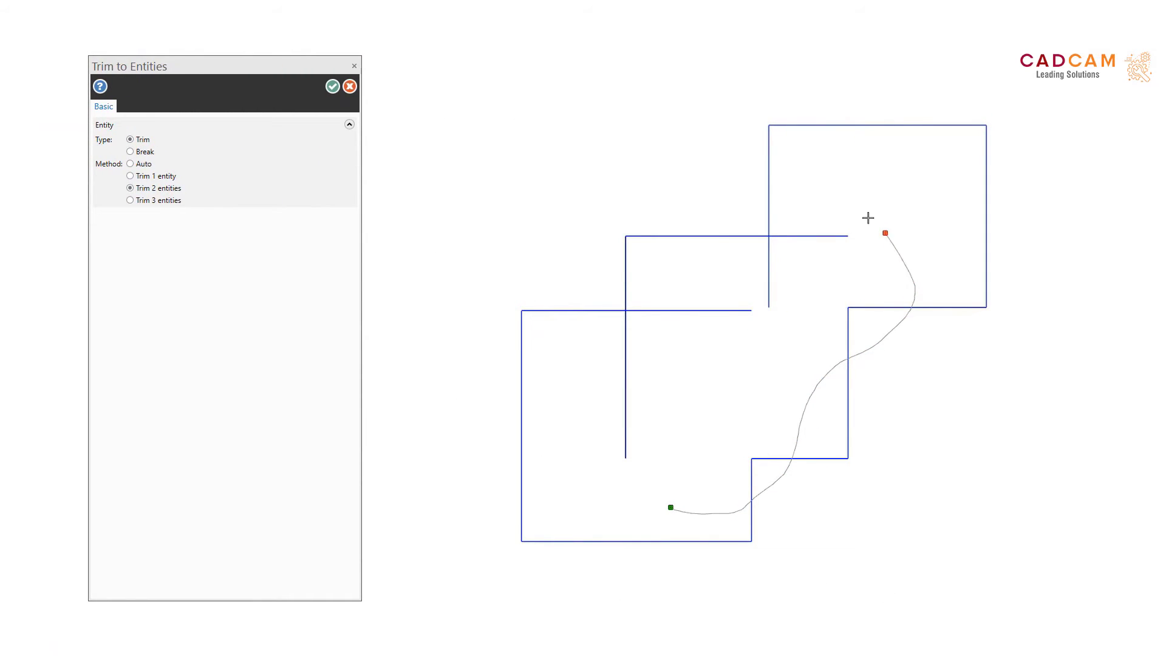
left_click(704, 237)
left_click(625, 282)
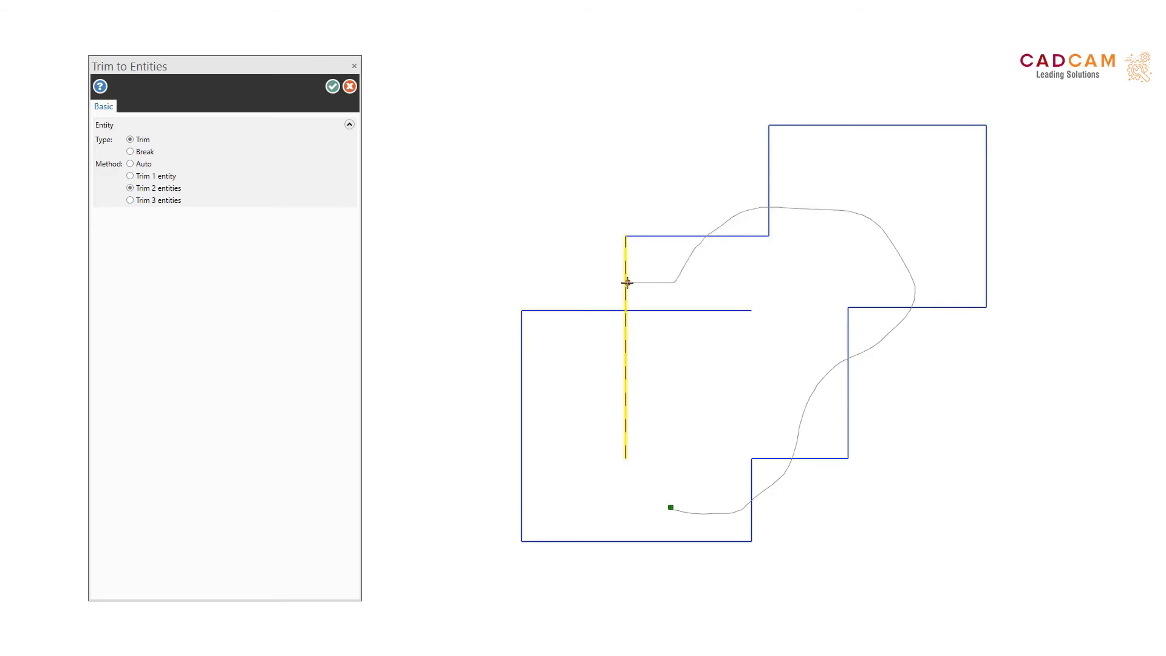
left_click(585, 312)
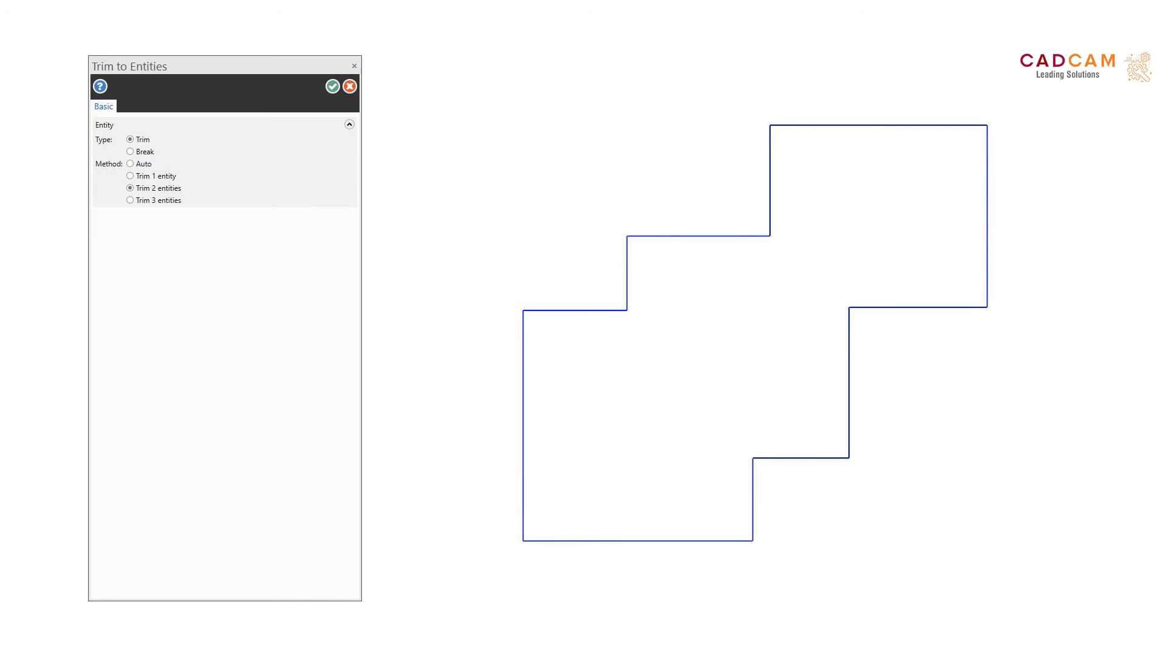
Step: Undo the trims with Ctrl+Z so the squares overlap again
key("ctrl+z")
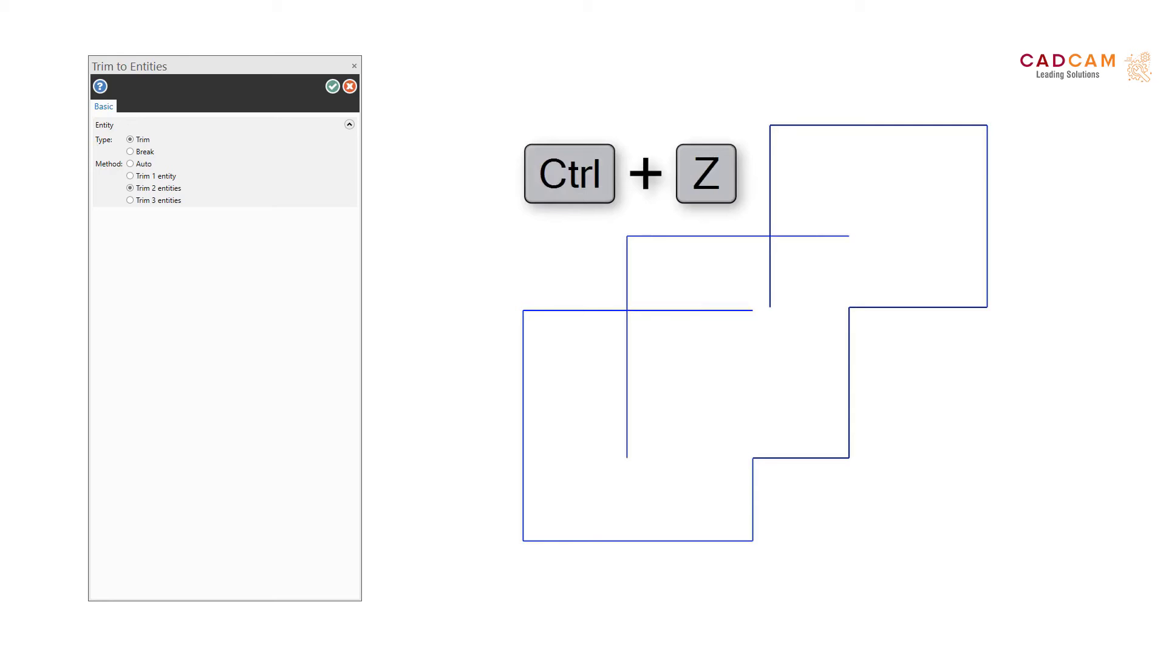
key("ctrl+z")
key("ctrl+z")
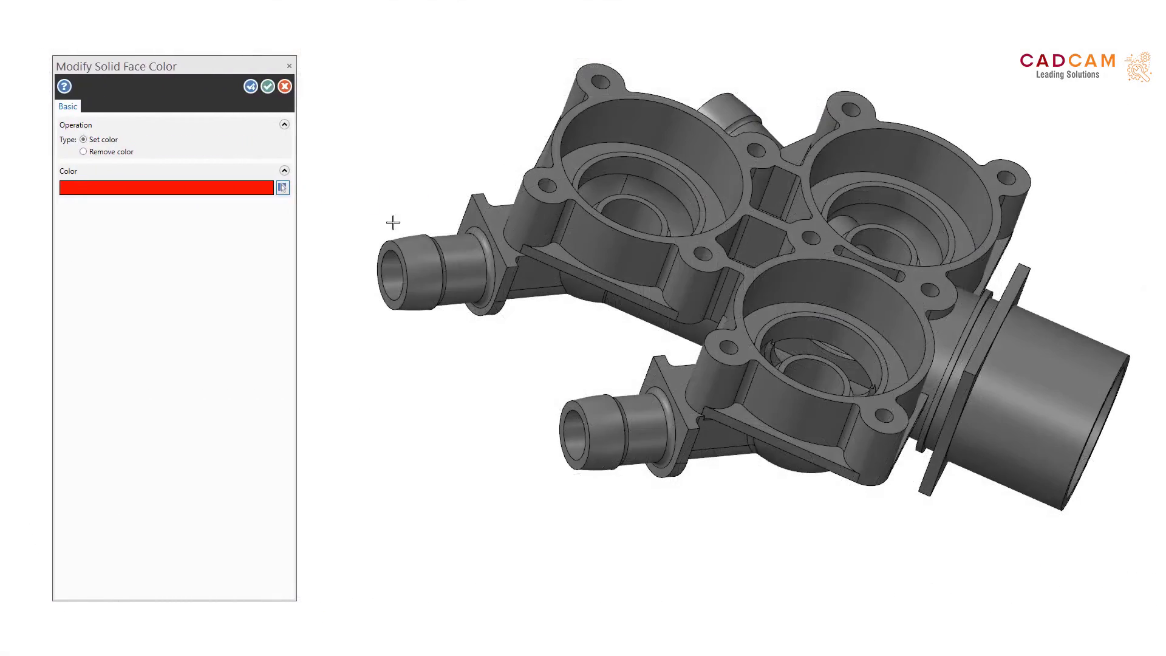
Step: Window-select the two hose boss faces and apply the red colour to them
left_click_drag(348, 181, 691, 506)
middle_click(691, 505)
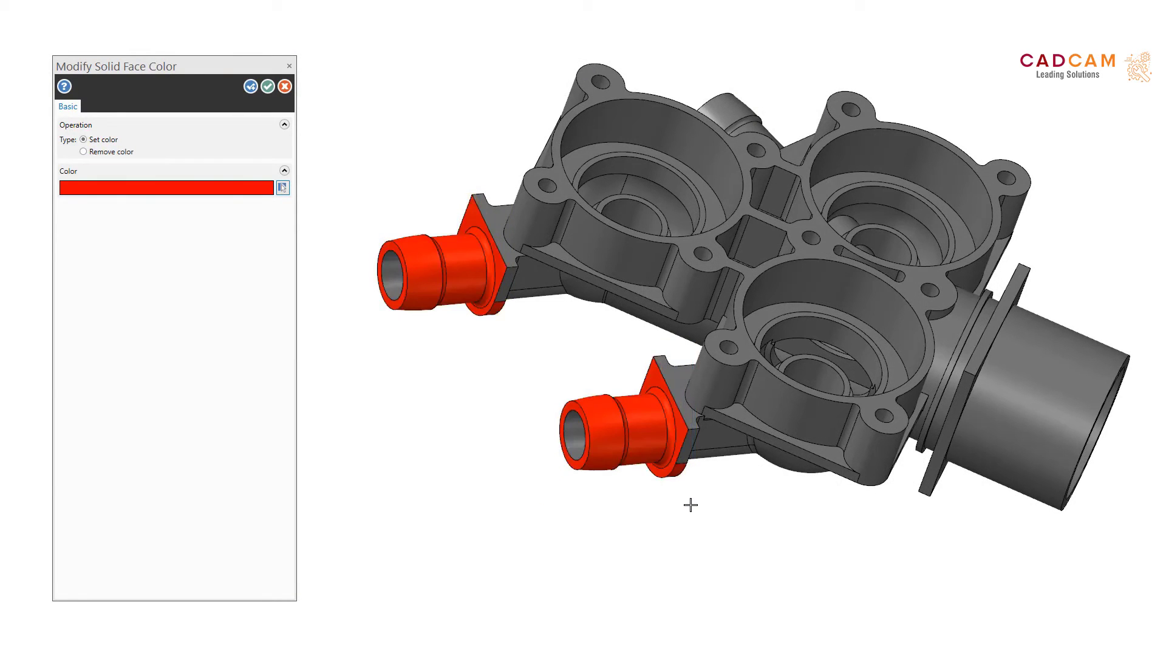